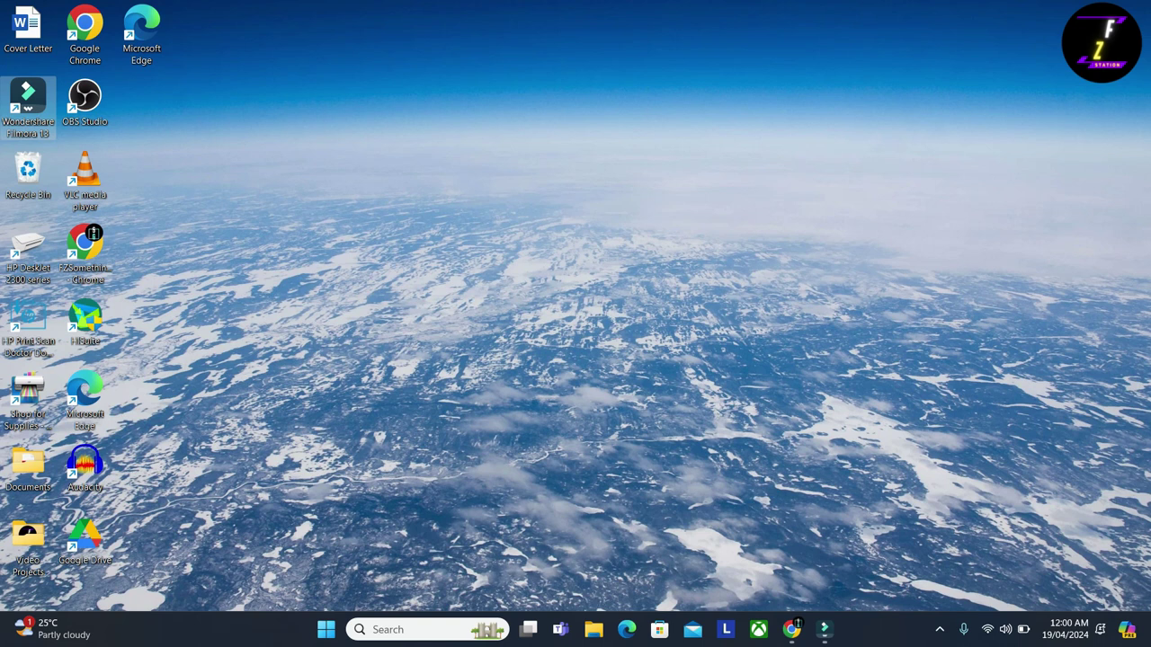
- Bring up the Windows Start menu with the Windows key
key(super)
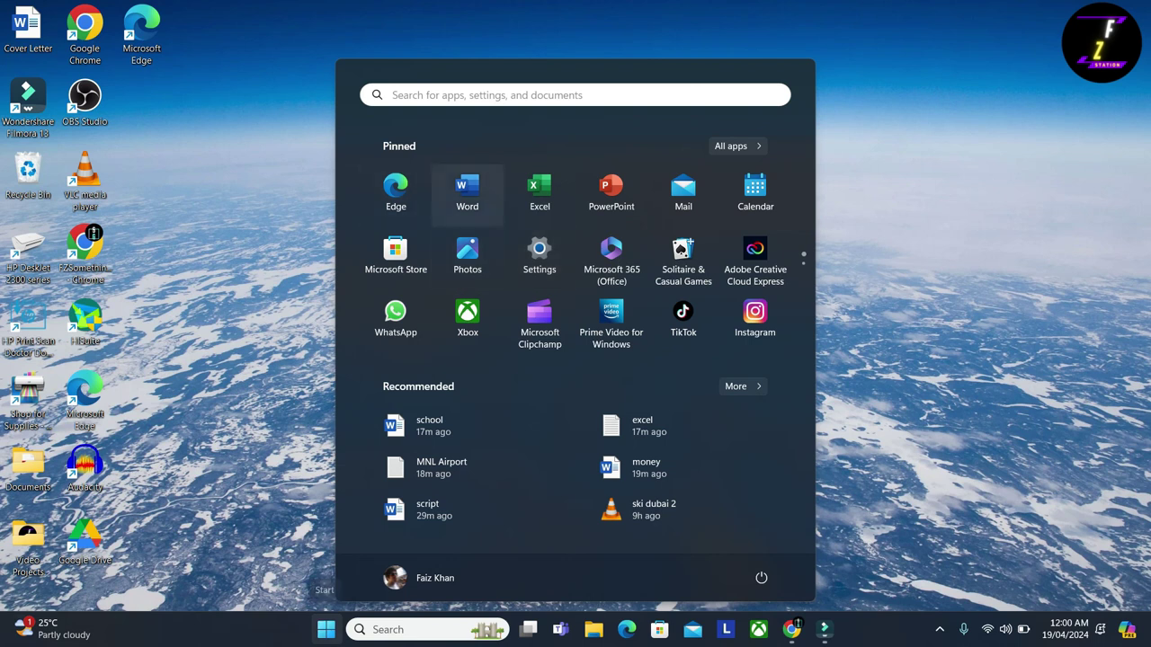
- Search for 'control' and launch Control Panel from the results
text(c)
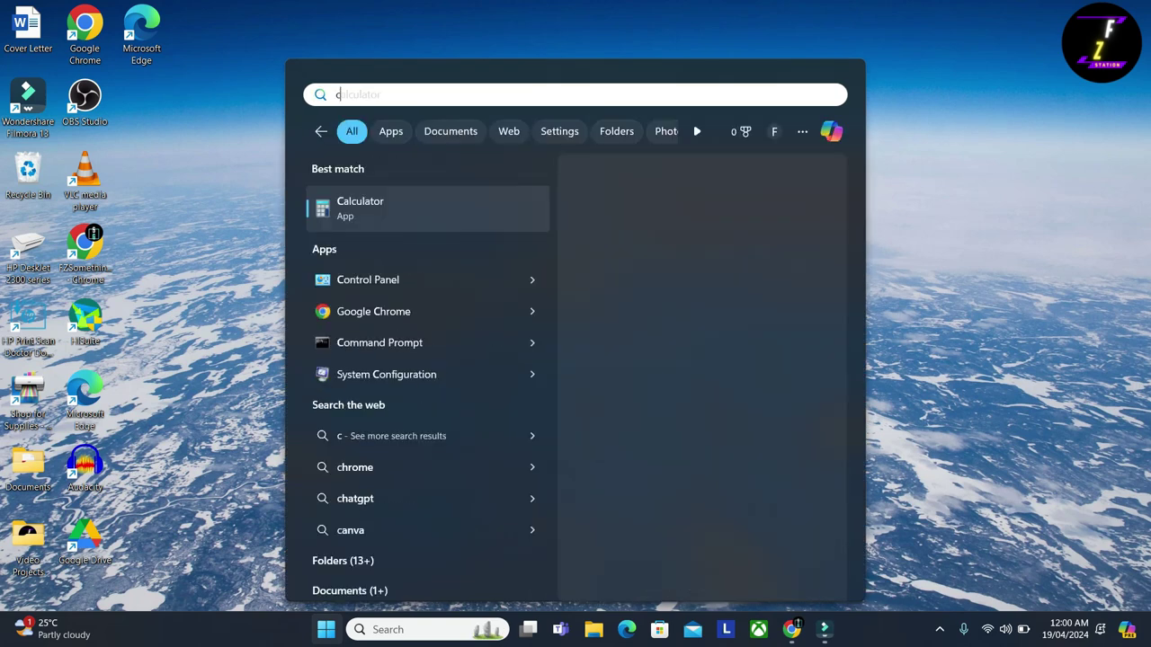
text(ontro)
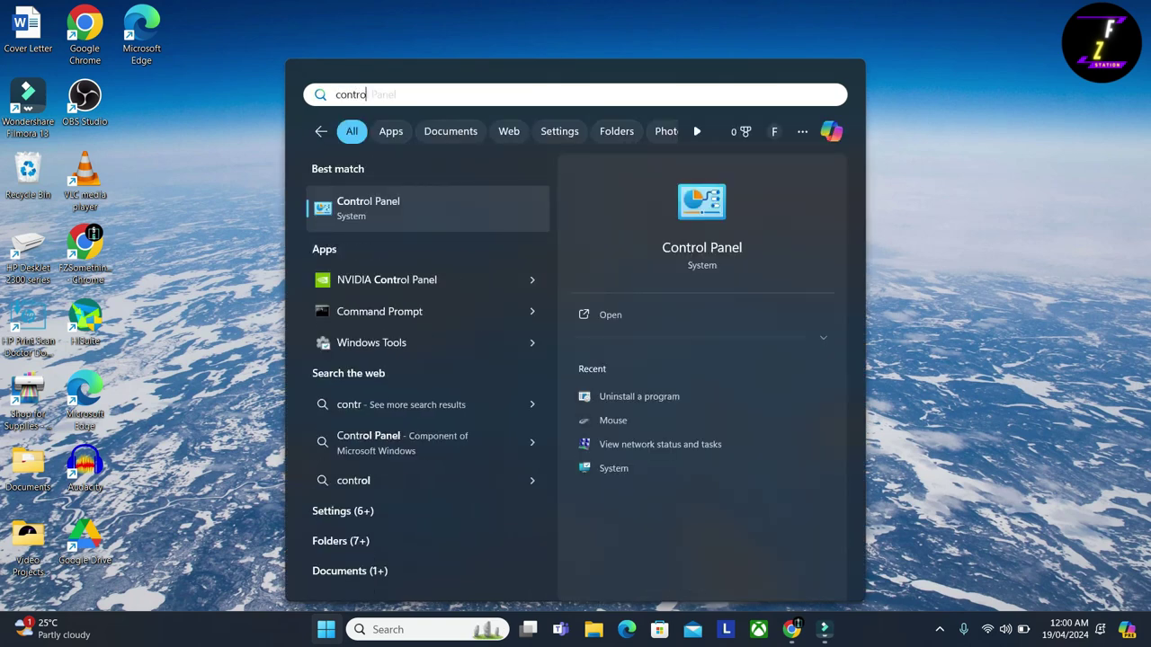
text(l)
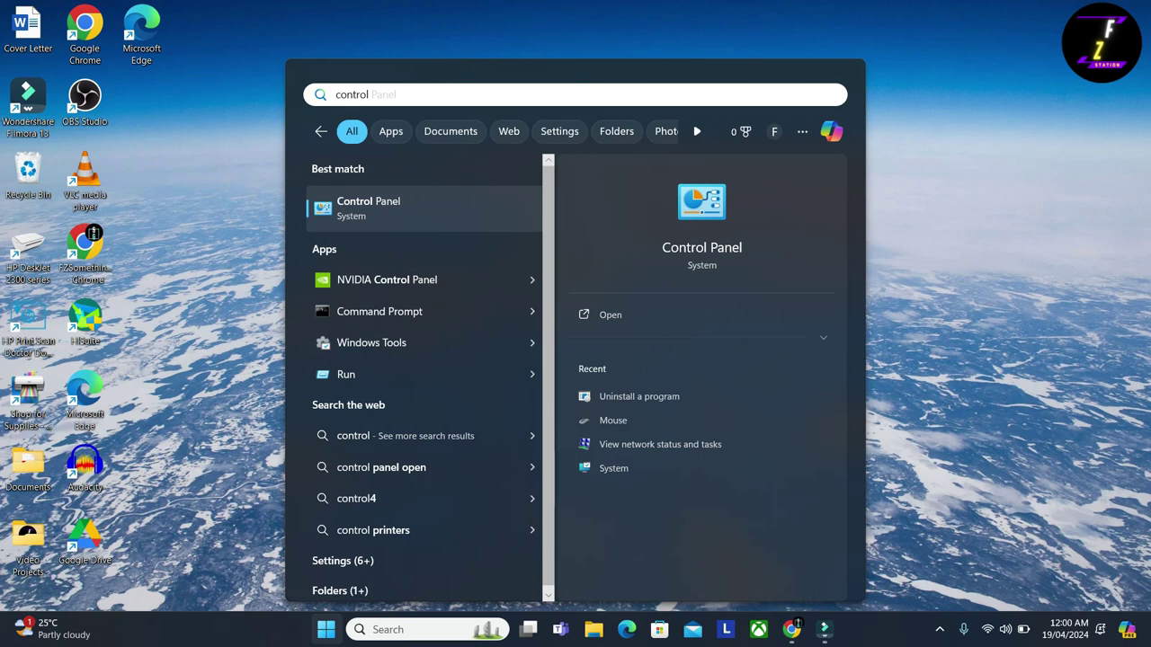
key(Return)
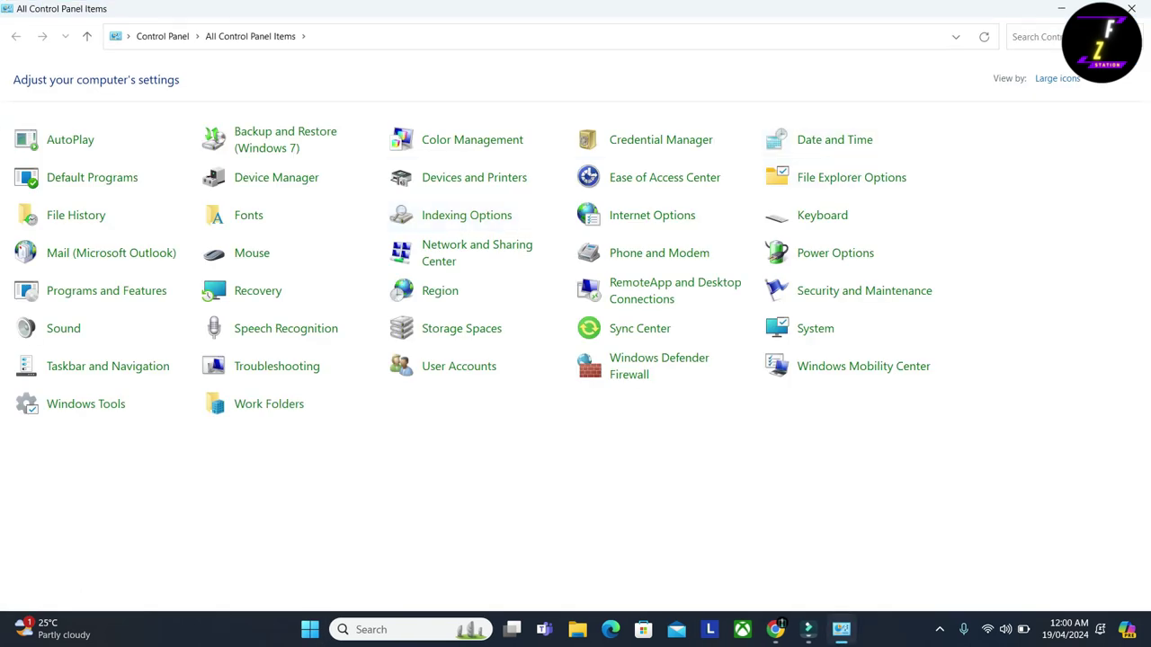
click(1057, 79)
click(1073, 95)
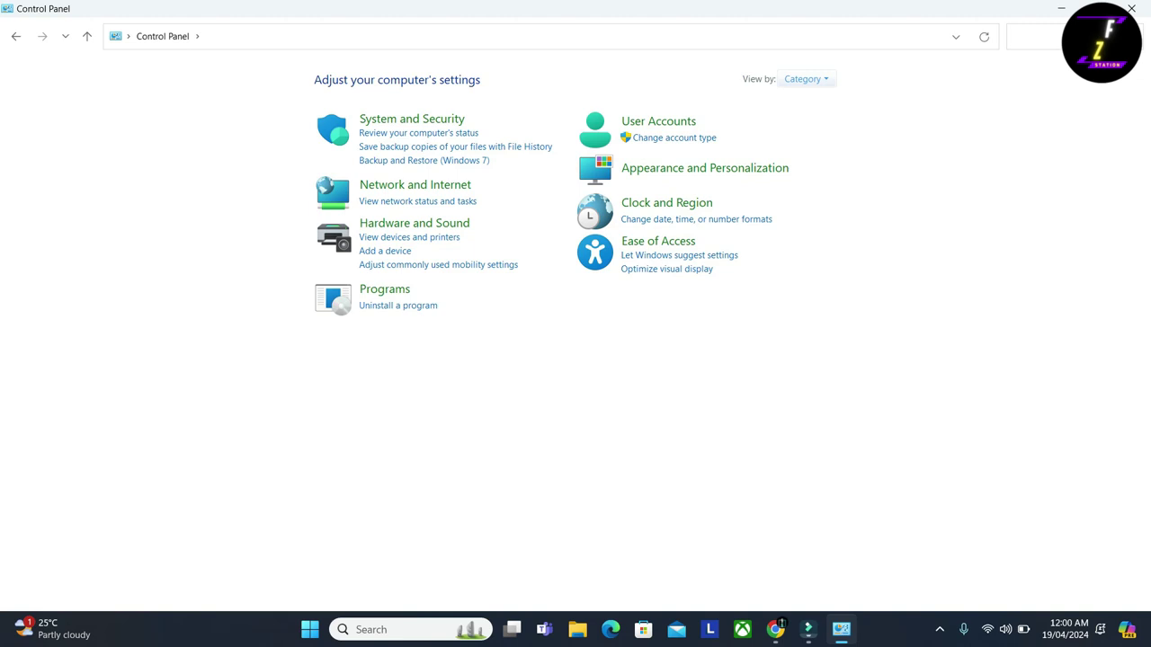
click(805, 79)
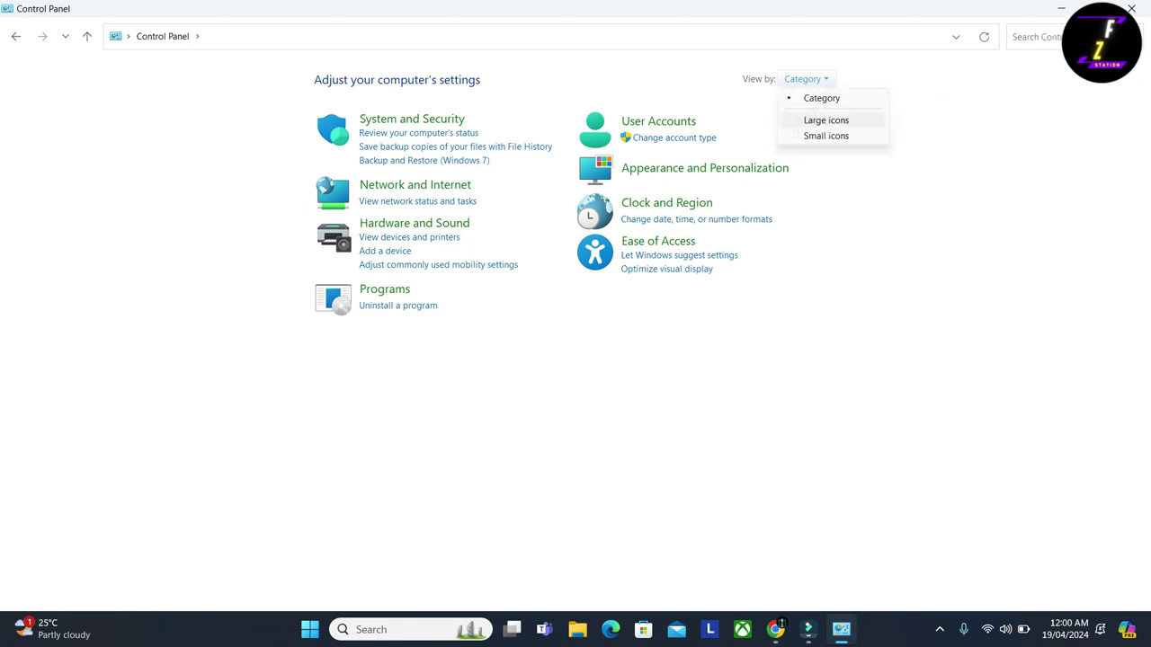
click(825, 120)
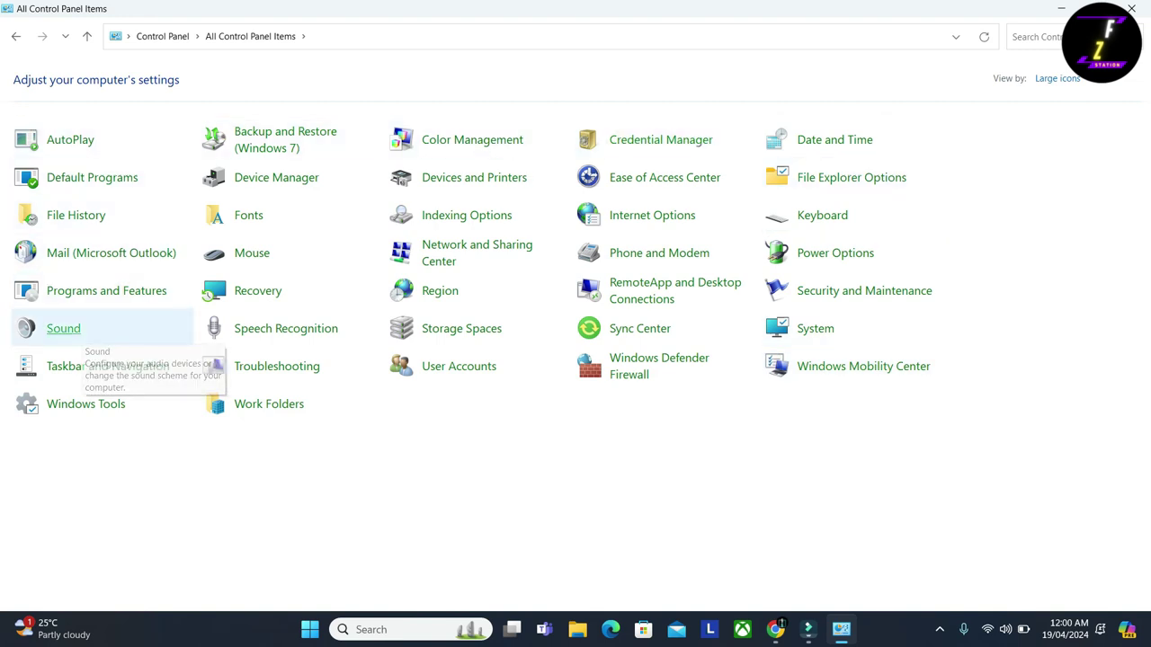
- Open Sound, select the Realtek Speakers and start Speaker Setup at the Stereo configuration
click(67, 329)
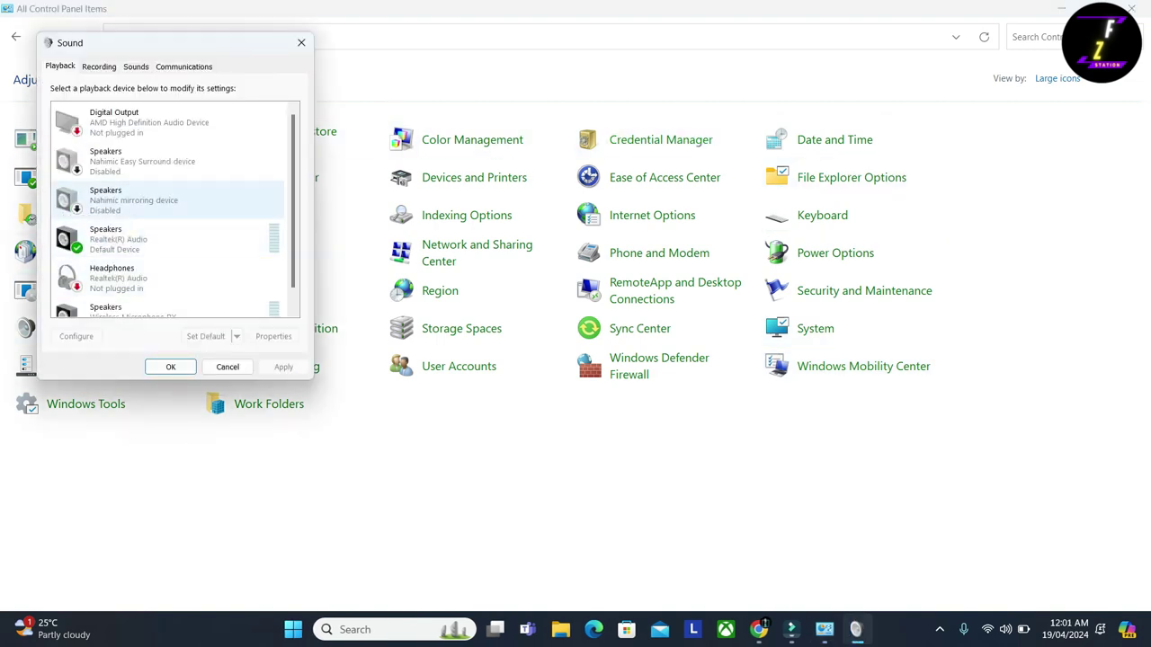
scroll(171, 216, down, 1)
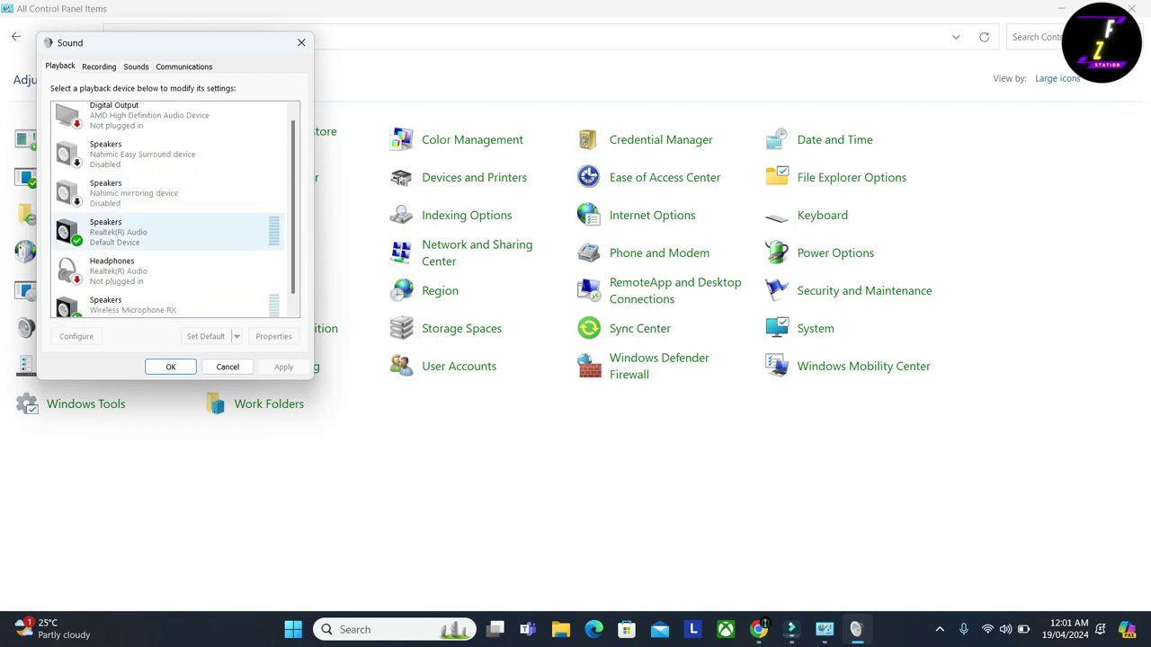
scroll(171, 215, down, 2)
scroll(171, 216, up, 3)
scroll(170, 216, down, 1)
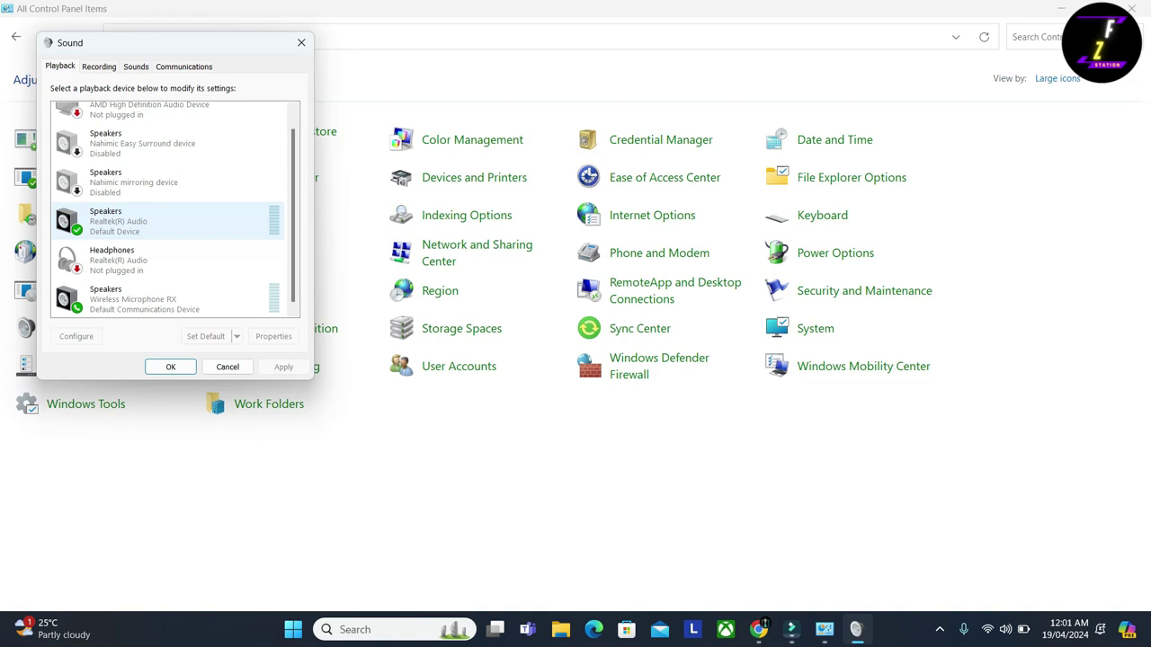
click(166, 221)
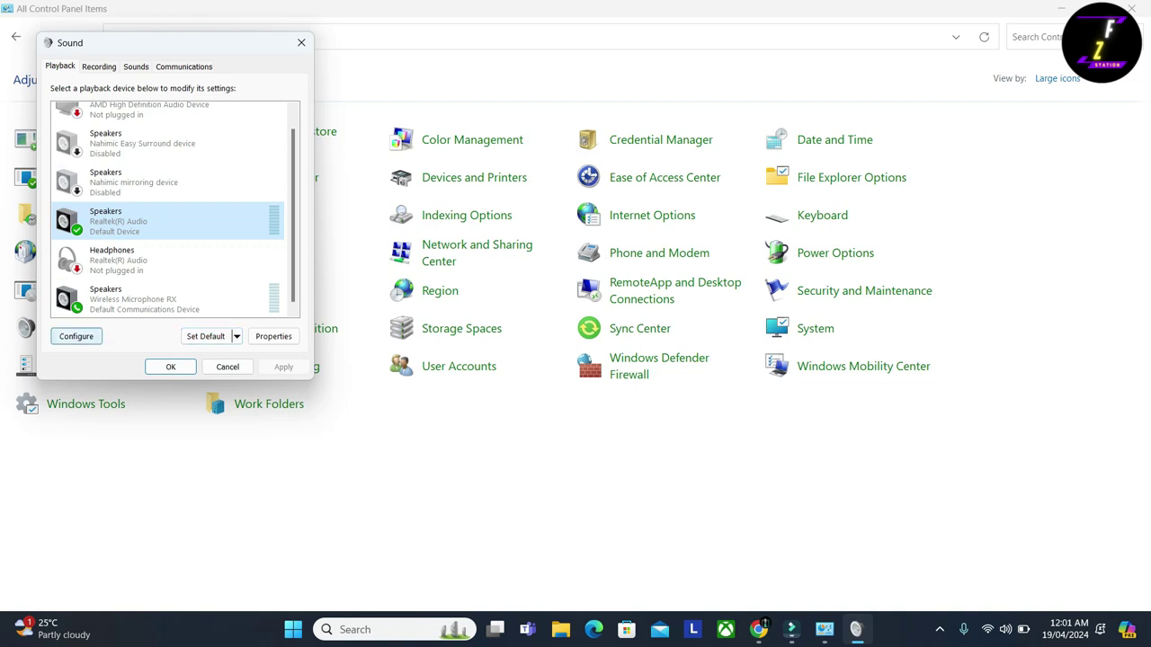
click(76, 336)
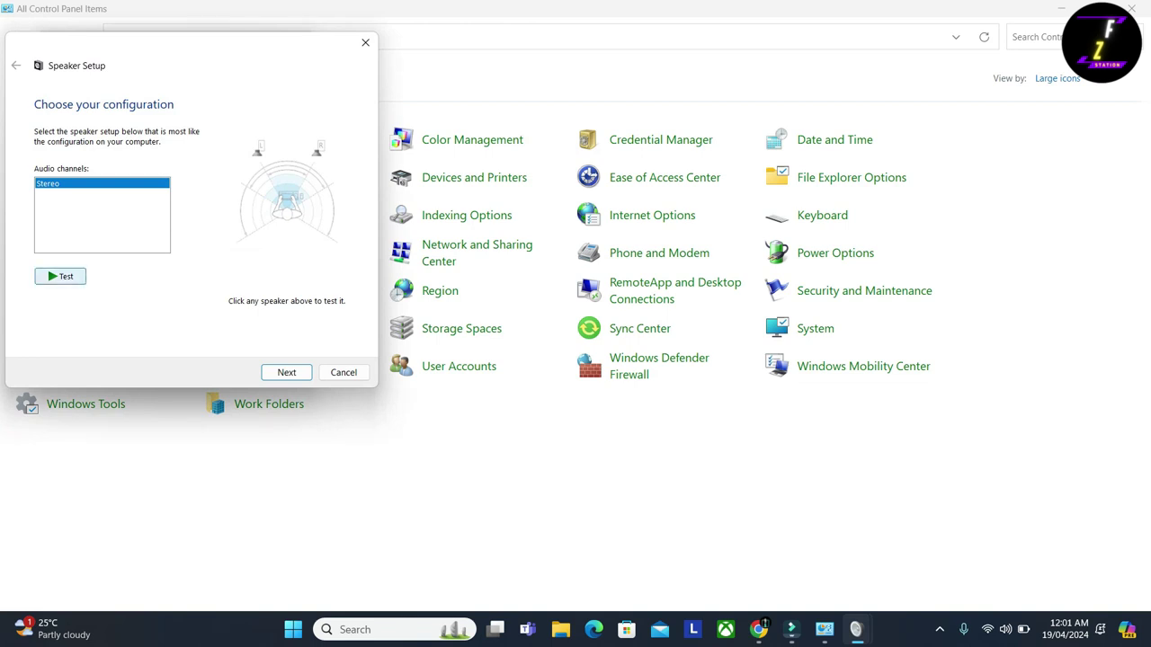
- Play a Stereo test sound through the speakers, then cancel Speaker Setup
click(60, 276)
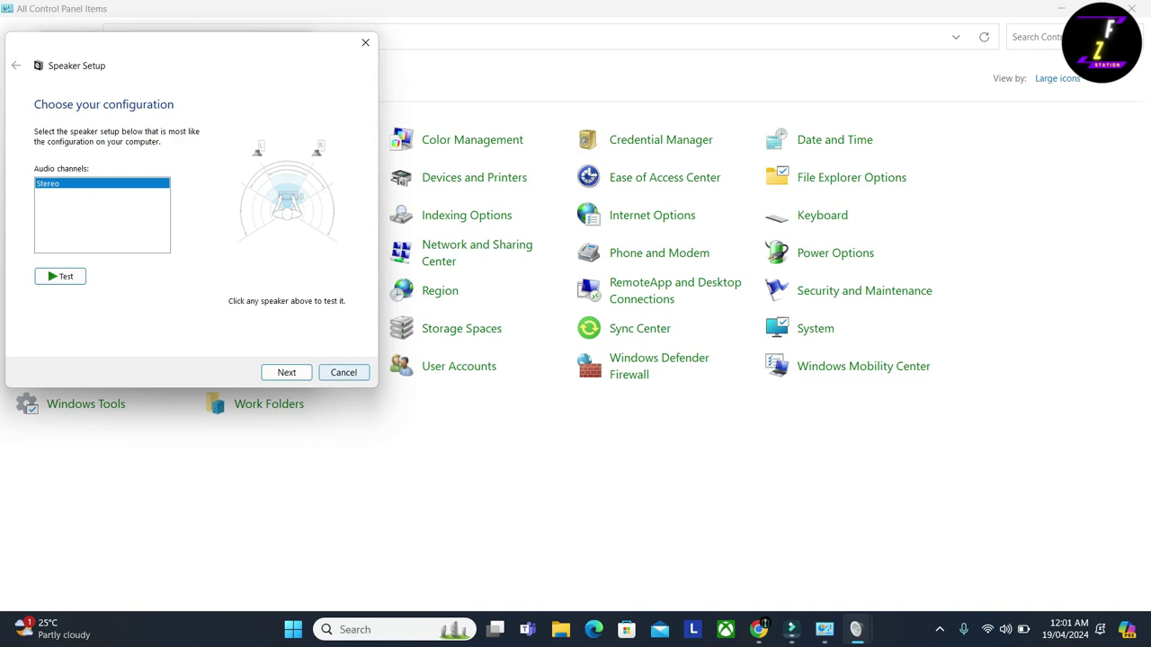
click(344, 372)
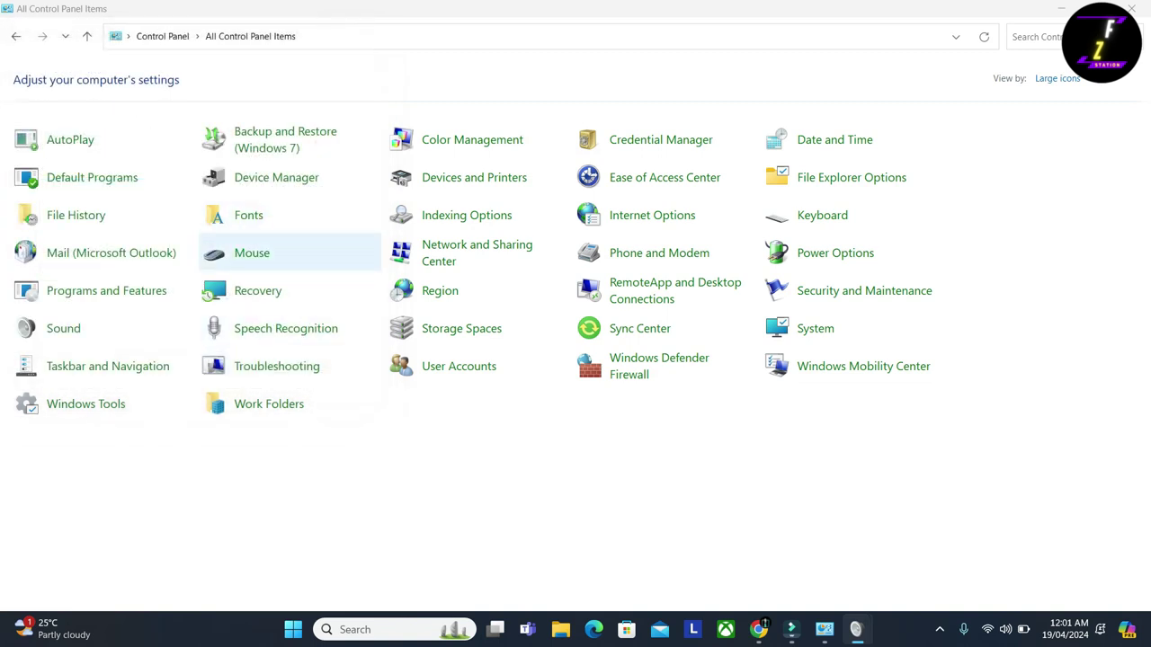
- Disable and then re-enable the Realtek speakers on the Playback tab
click(63, 328)
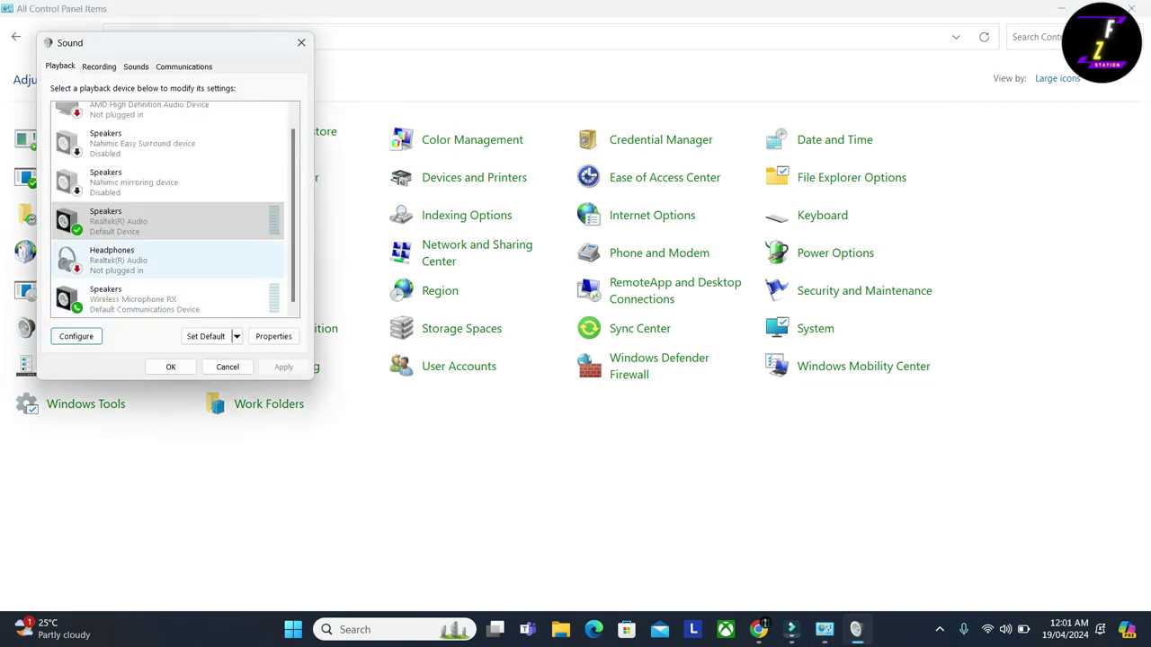
click(162, 220)
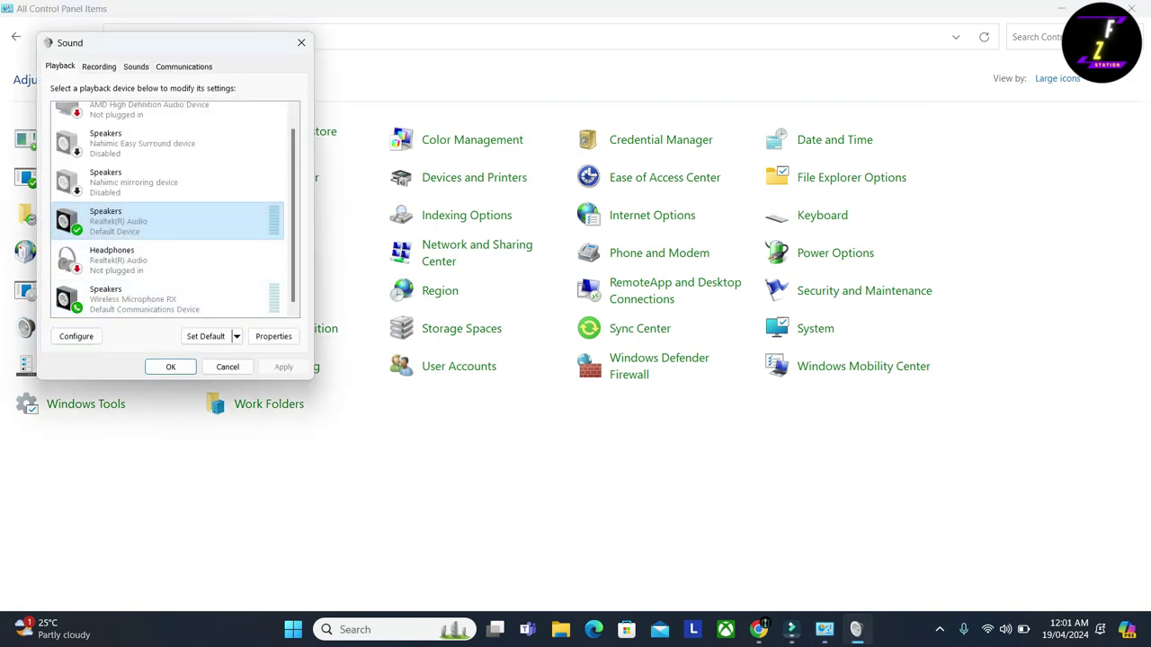
right_click(133, 218)
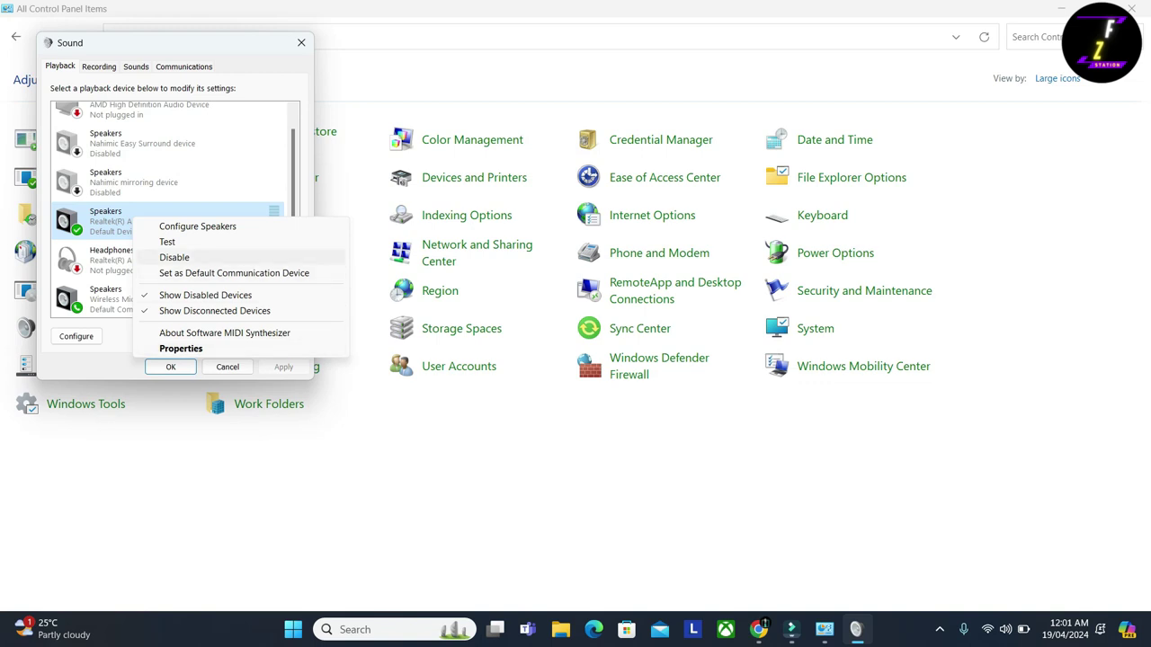
click(175, 257)
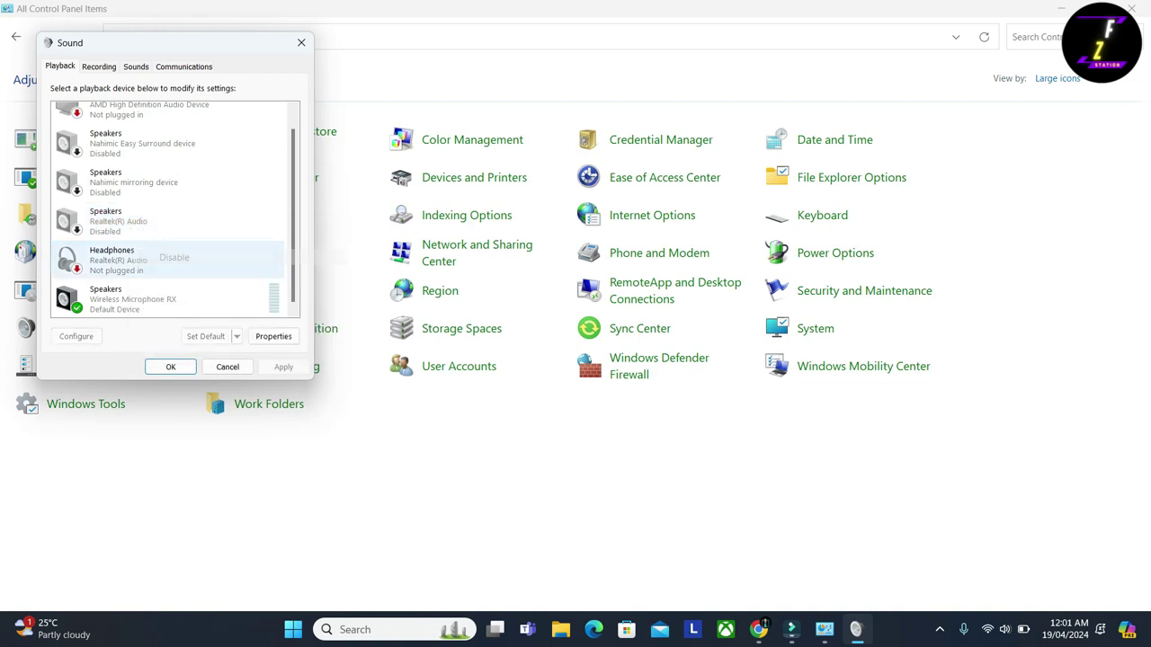
right_click(110, 218)
click(135, 239)
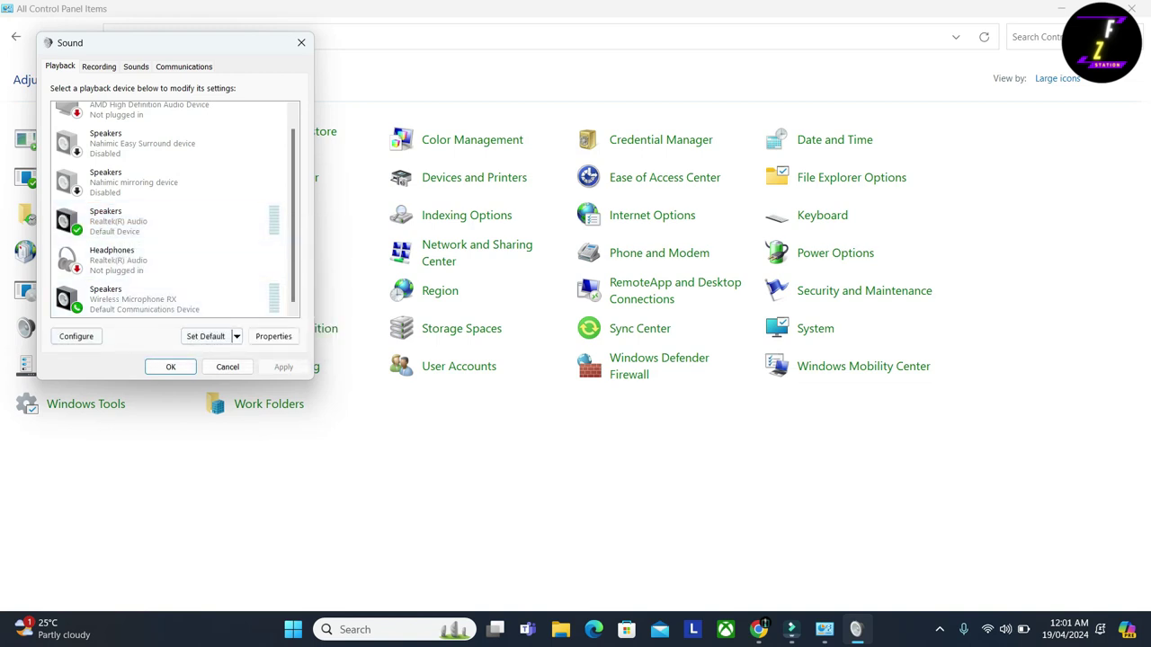
- Open and cancel Speaker Setup again, then bring up the Realtek speakers' options
click(75, 336)
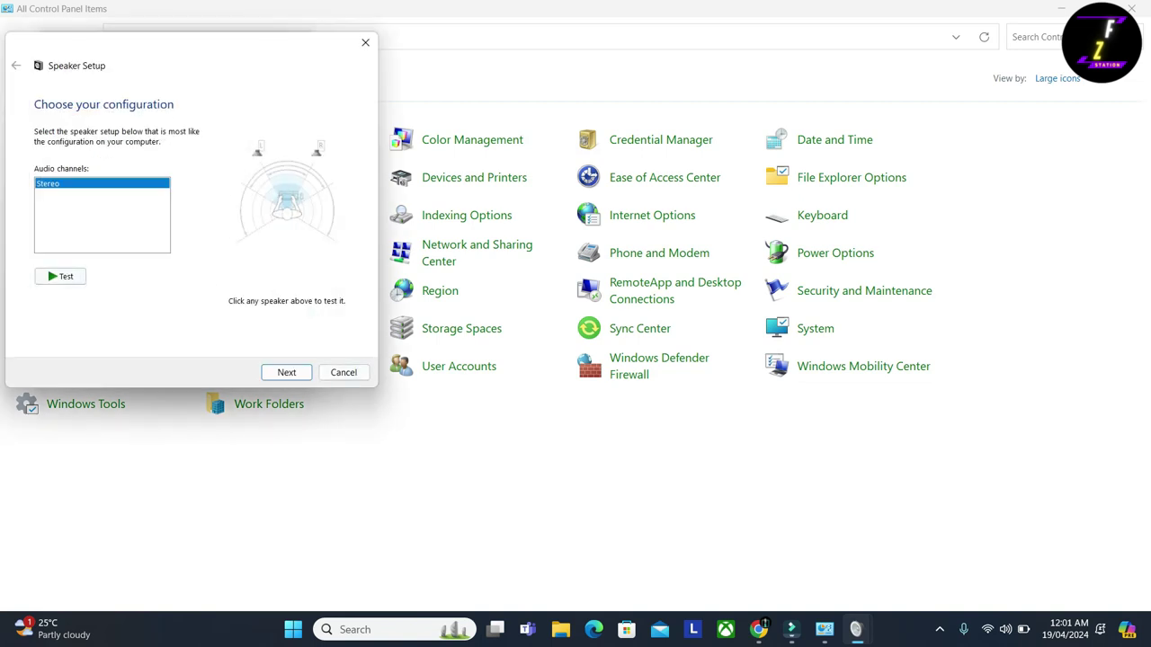
click(343, 373)
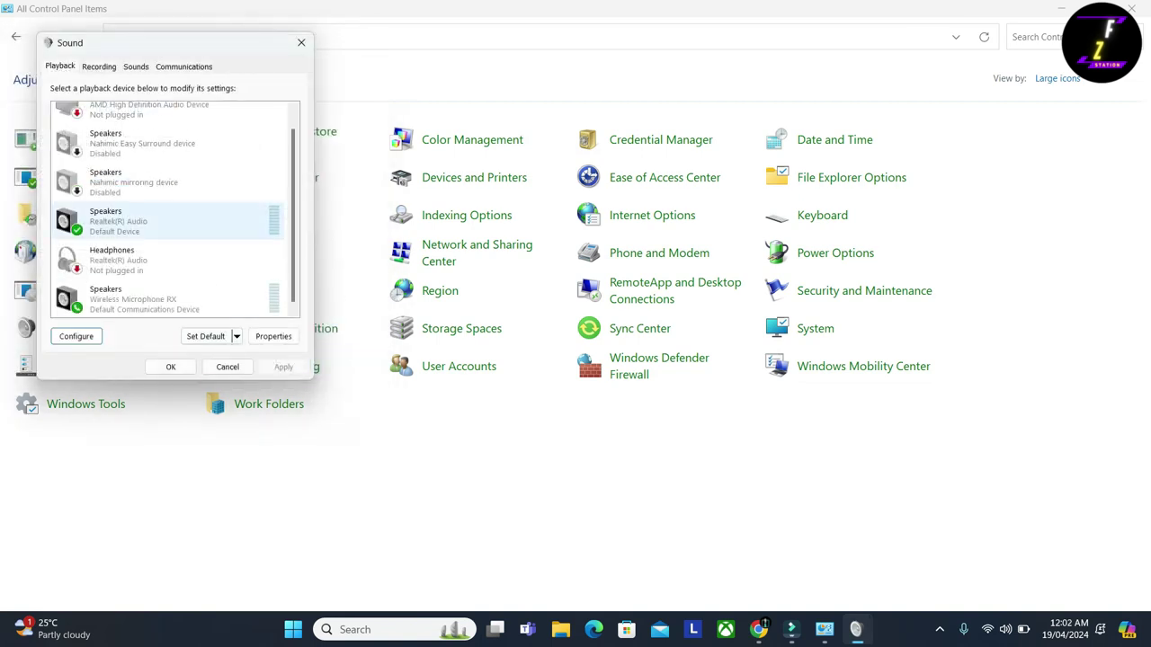
right_click(115, 227)
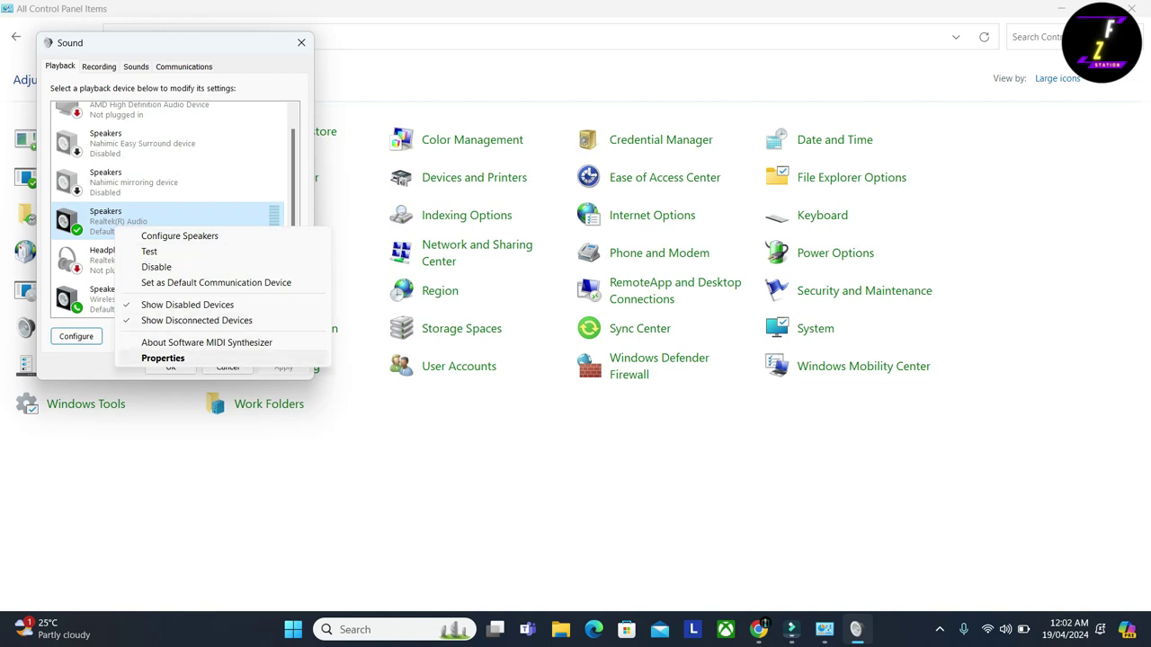
- In Realtek speaker Properties, toggle mute off and on, leaving output unmuted at level 100
click(163, 358)
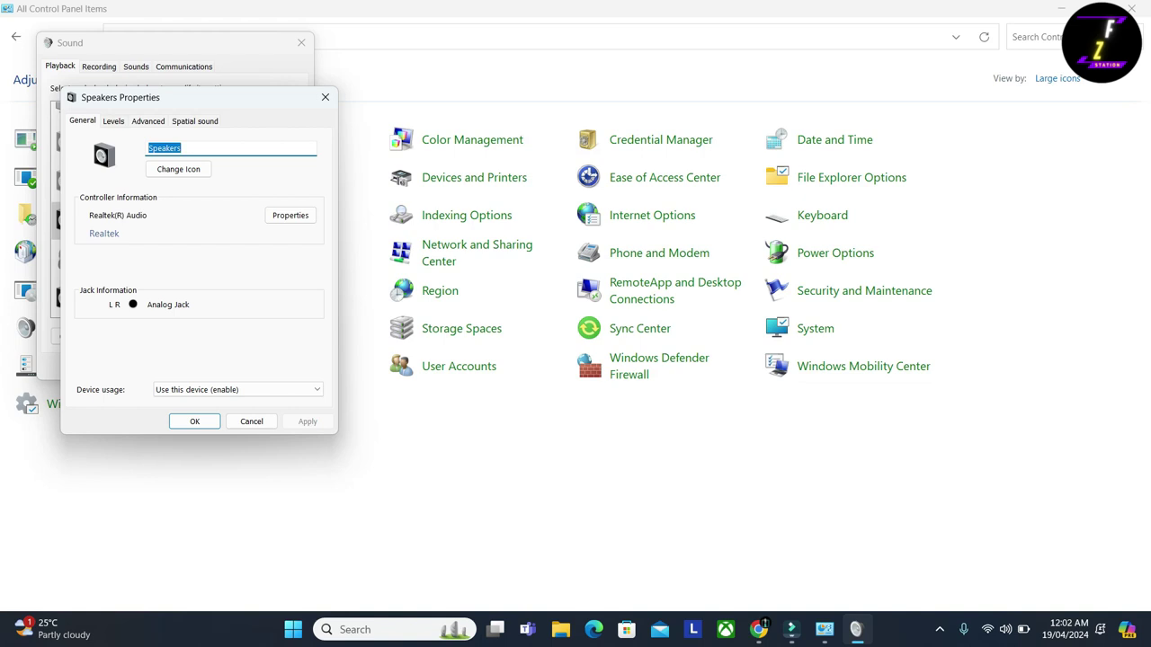
key(ctrl+Tab)
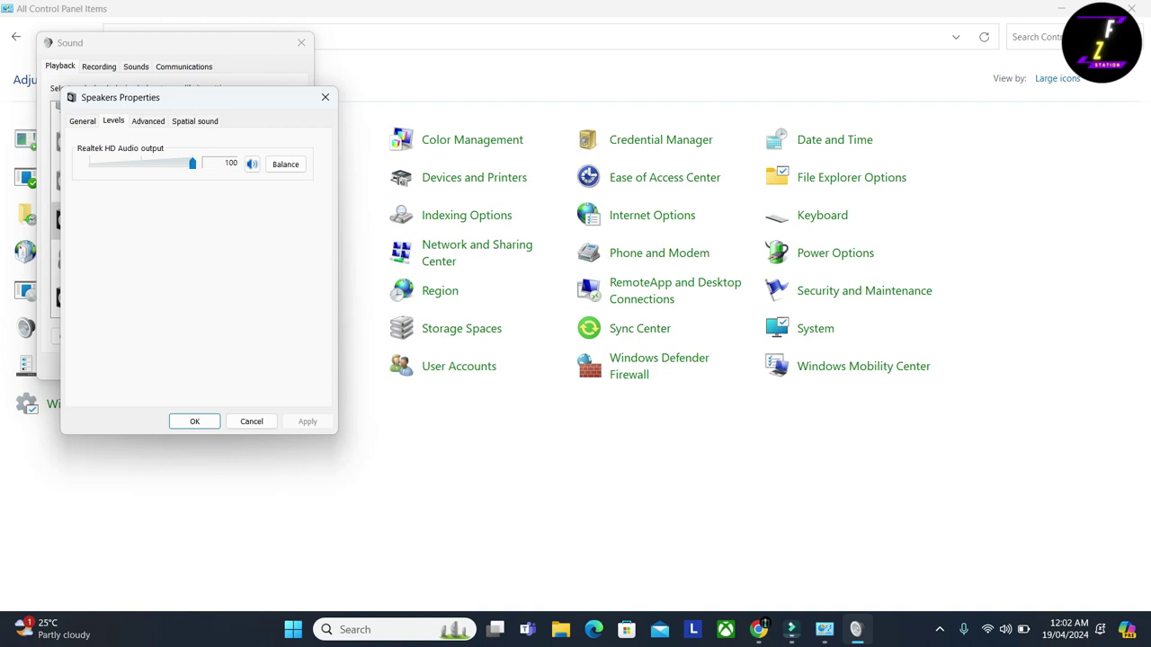
click(252, 164)
key(space)
key(ctrl+Tab)
key(ctrl+Tab)
key(ctrl+Tab)
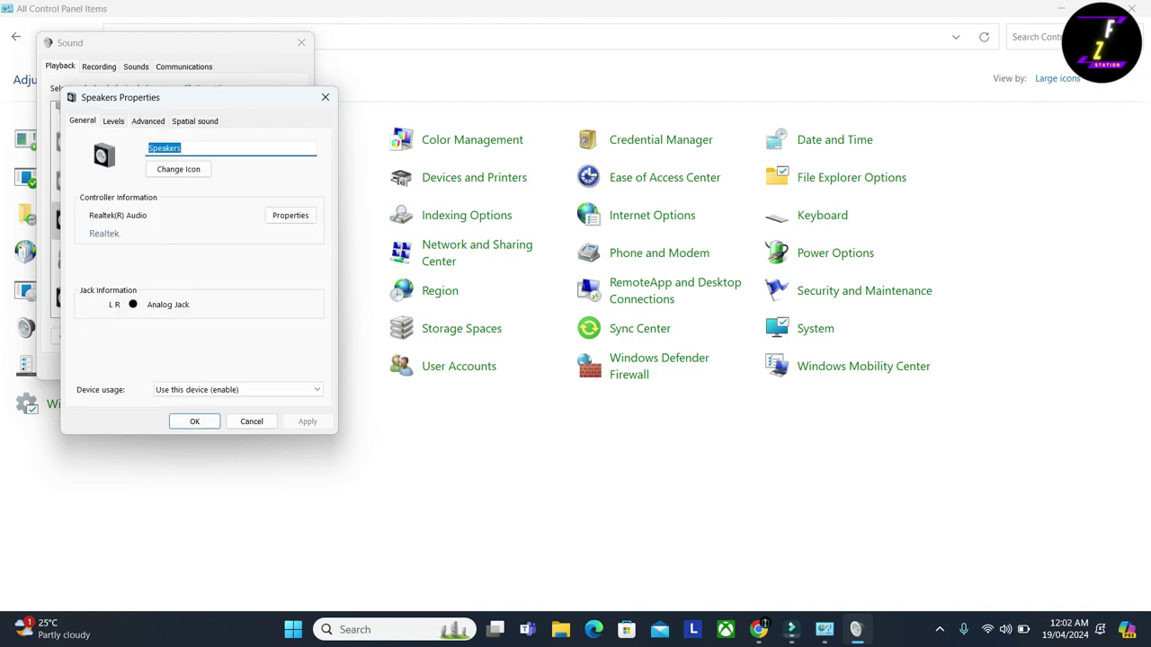
key(ctrl+shift+Tab)
key(ctrl+shift+Tab)
key(ctrl+shift+Tab)
key(ctrl+shift+Tab)
key(Return)
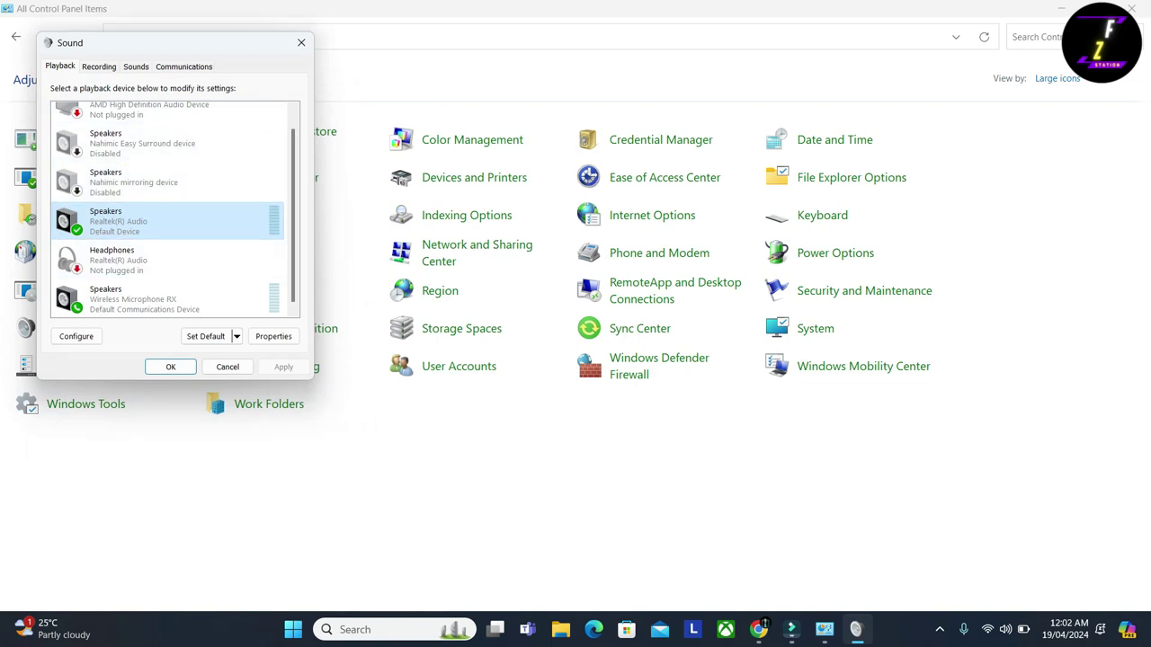
- Close the Sound settings and Control Panel windows to reach the desktop
click(301, 42)
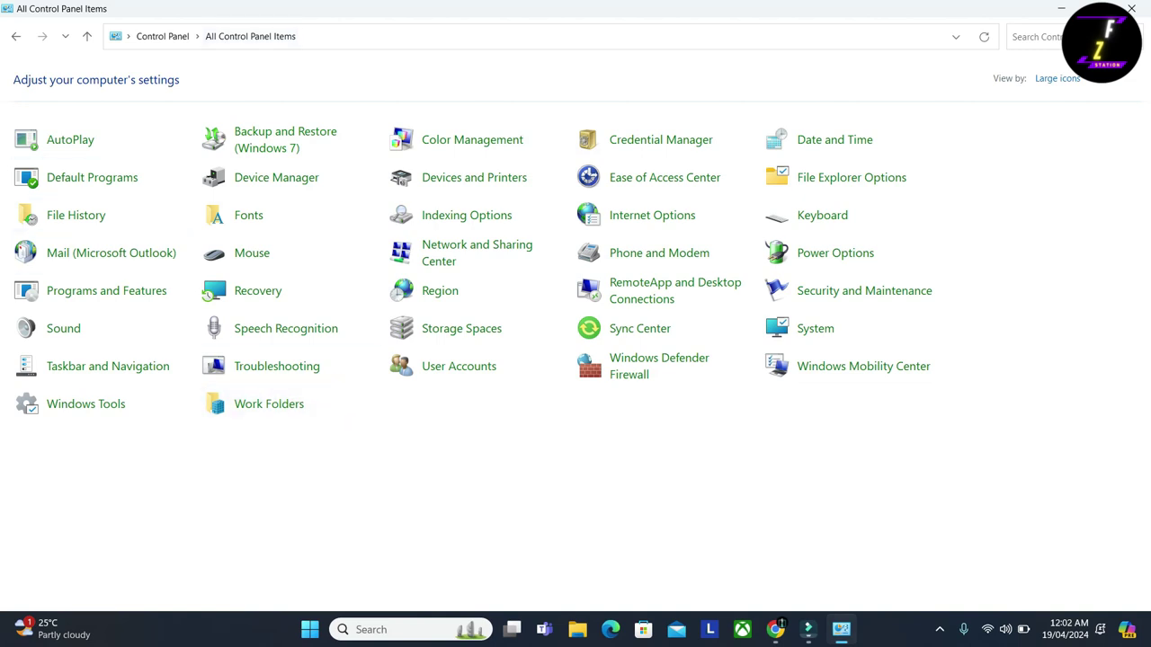
key(super)
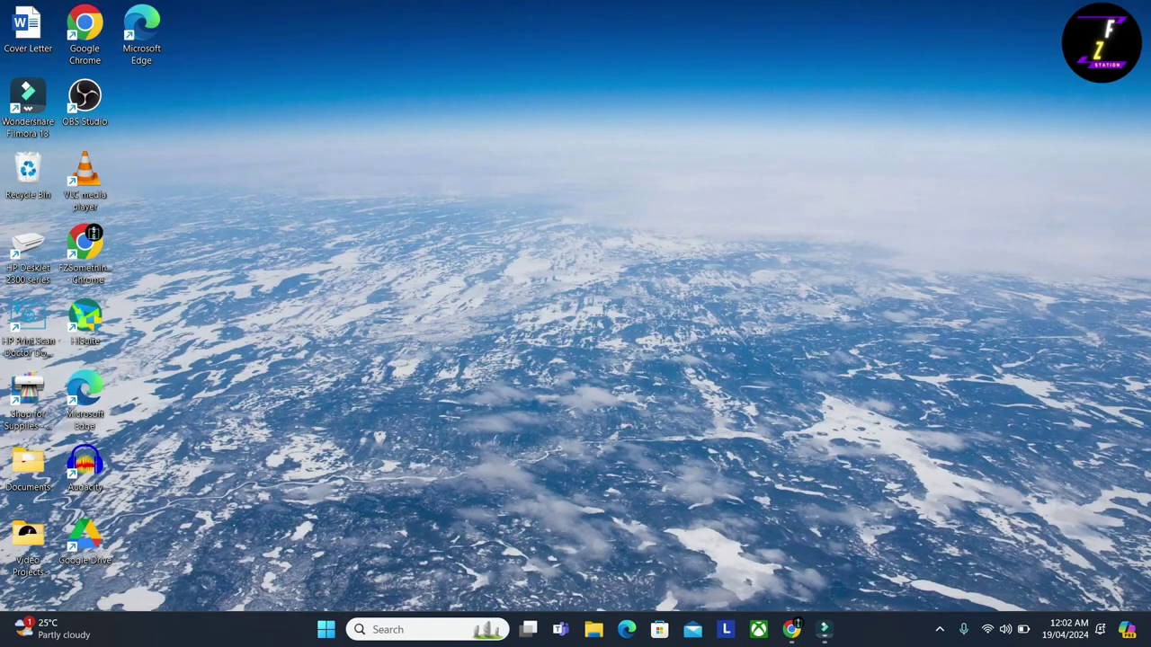
- Search 'device' from the Start menu and launch Device Manager
click(325, 629)
text(dev)
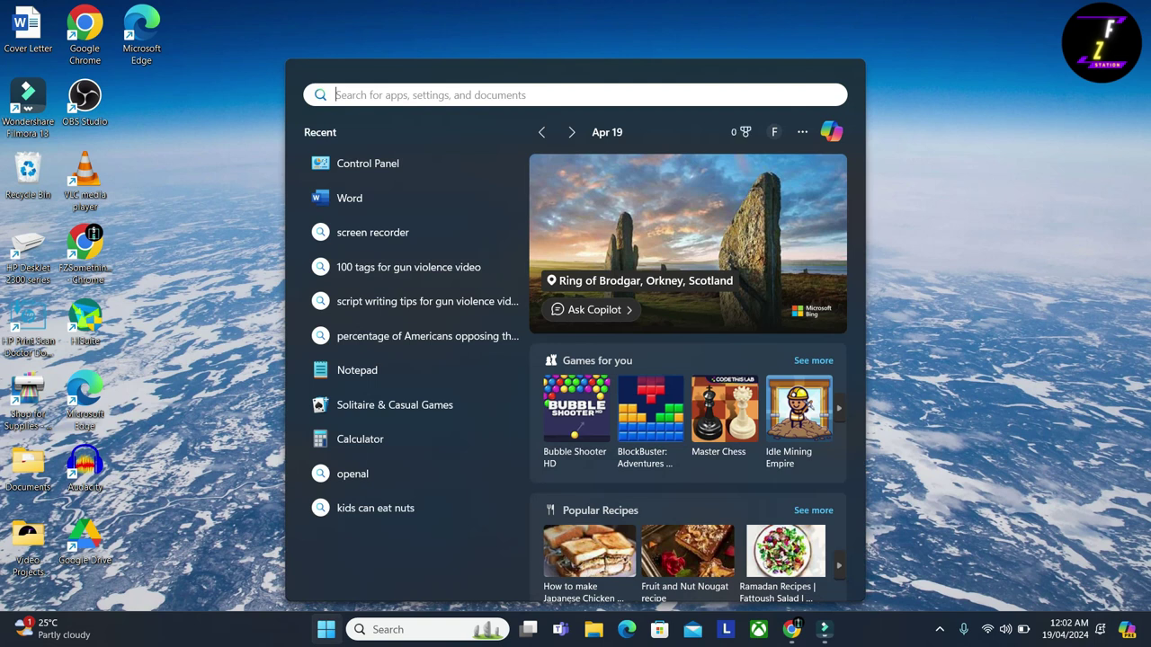
text(ice)
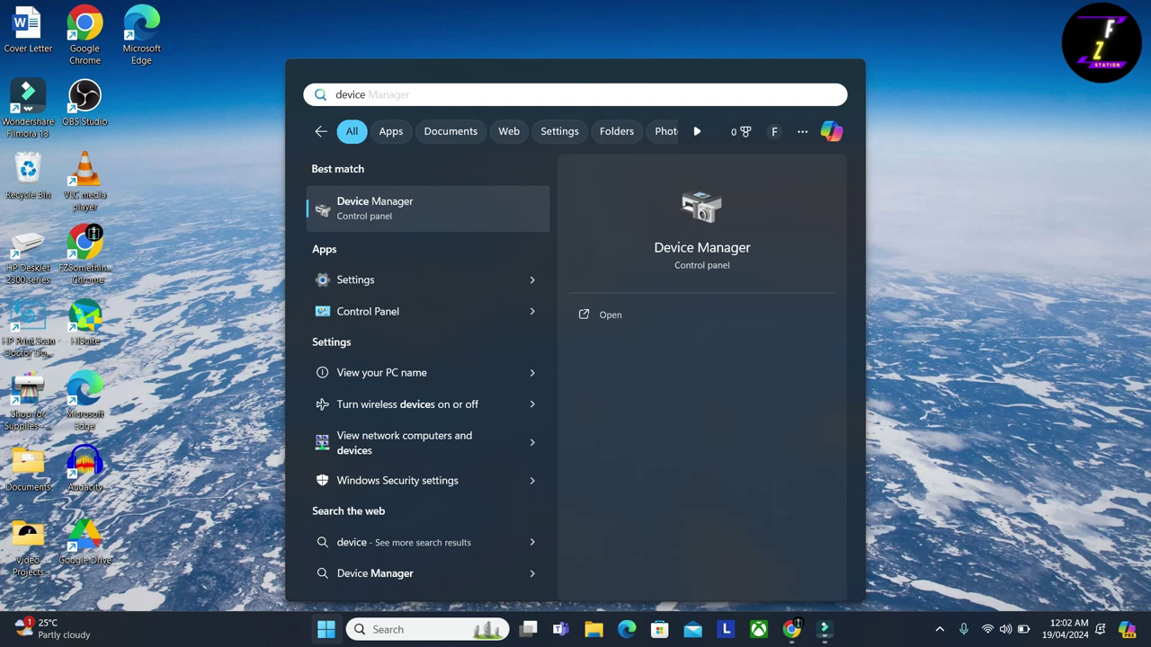
key(Return)
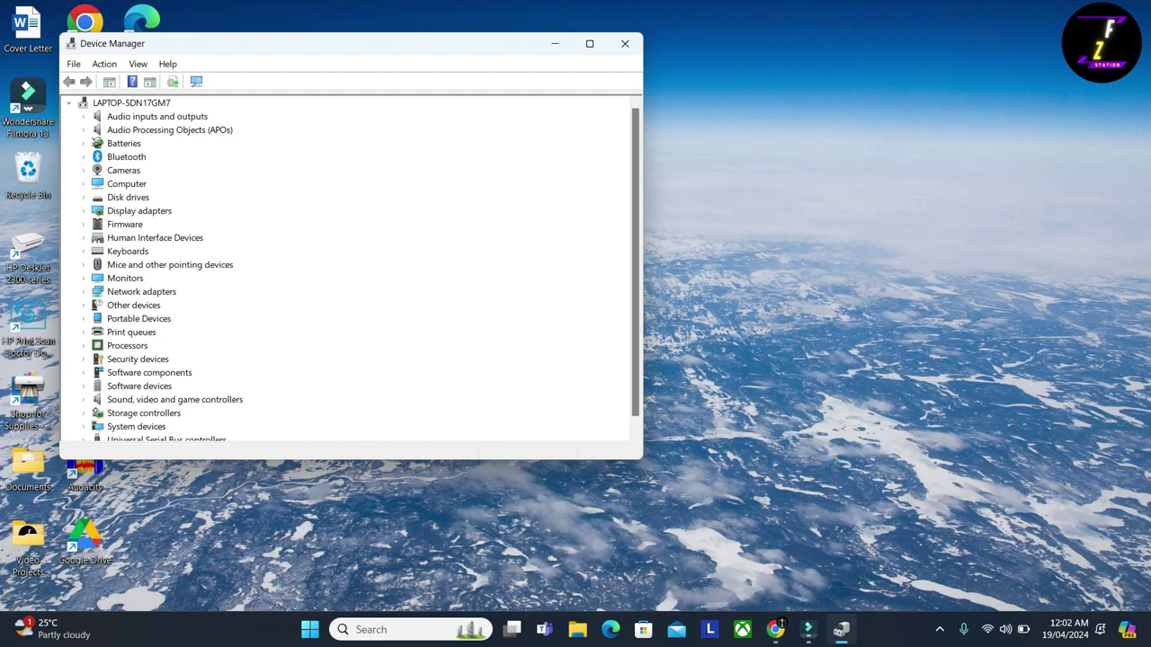
- Expand Sound, video and game controllers and inspect Realtek(R) Audio's options without choosing any
click(84, 399)
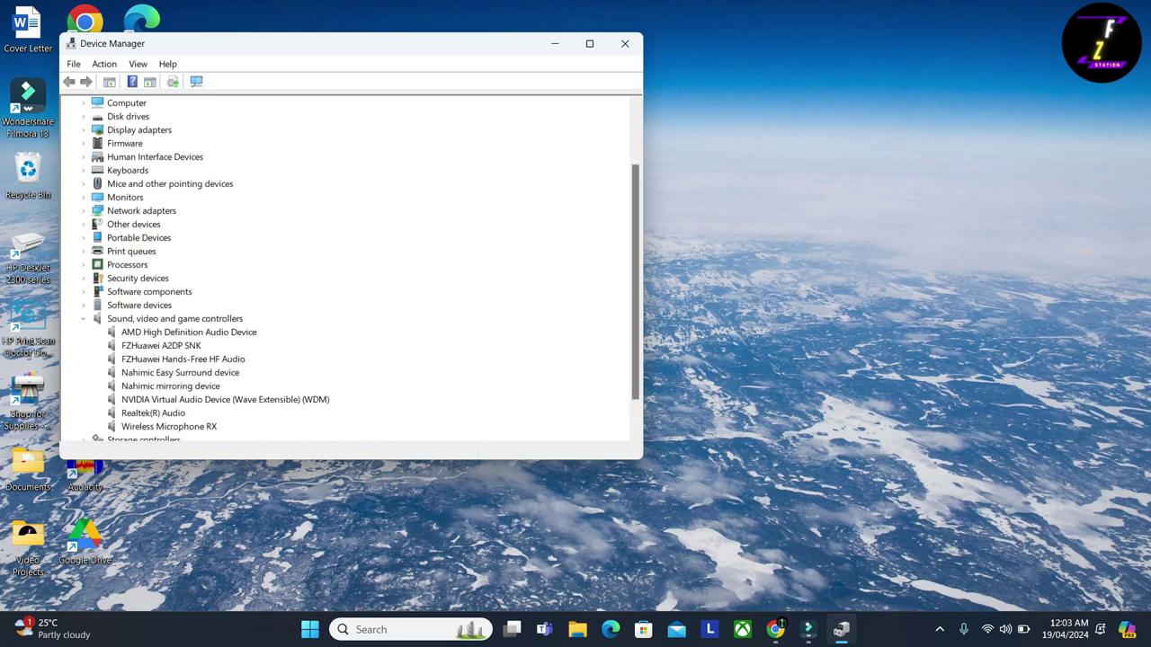
key(Left)
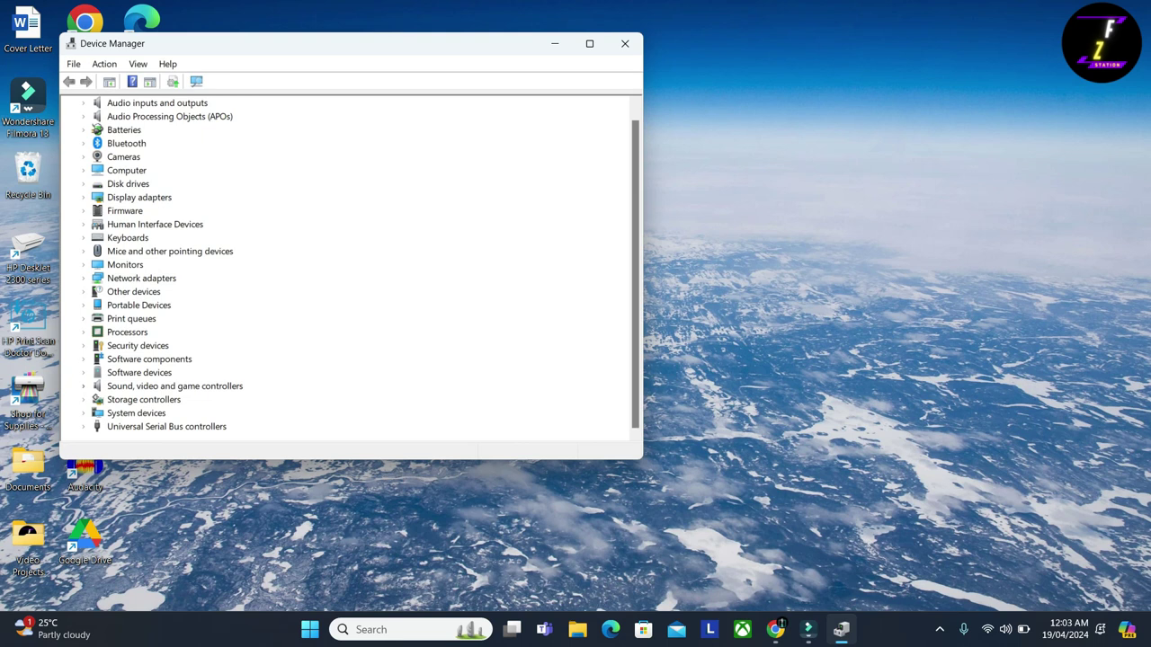
key(Right)
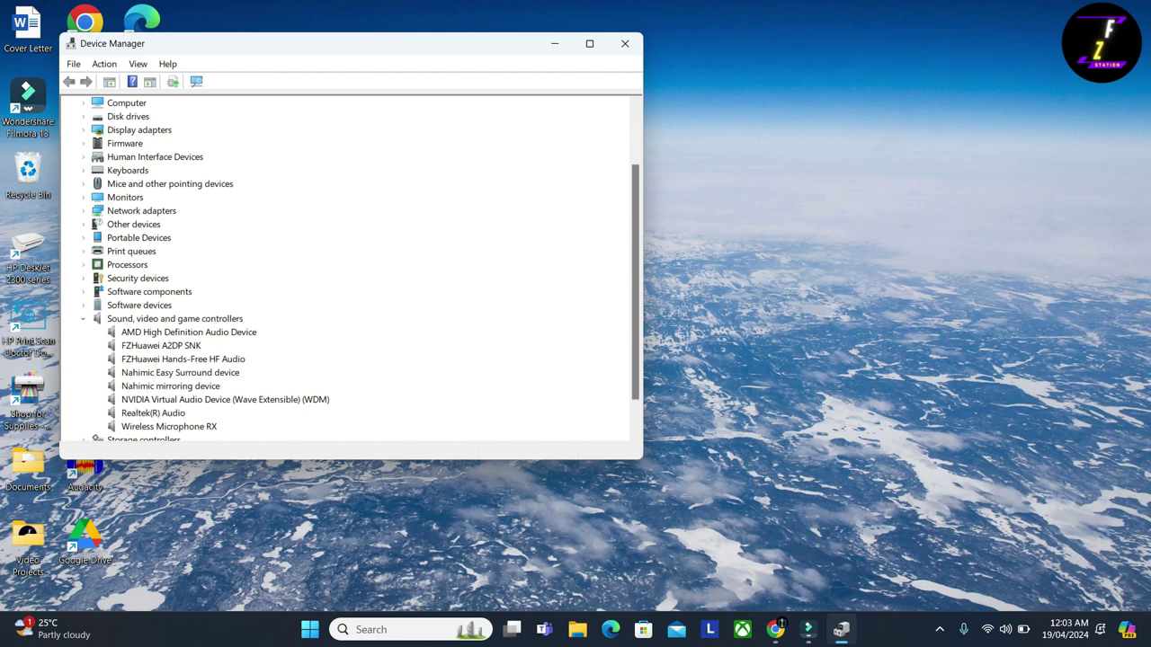
right_click(159, 413)
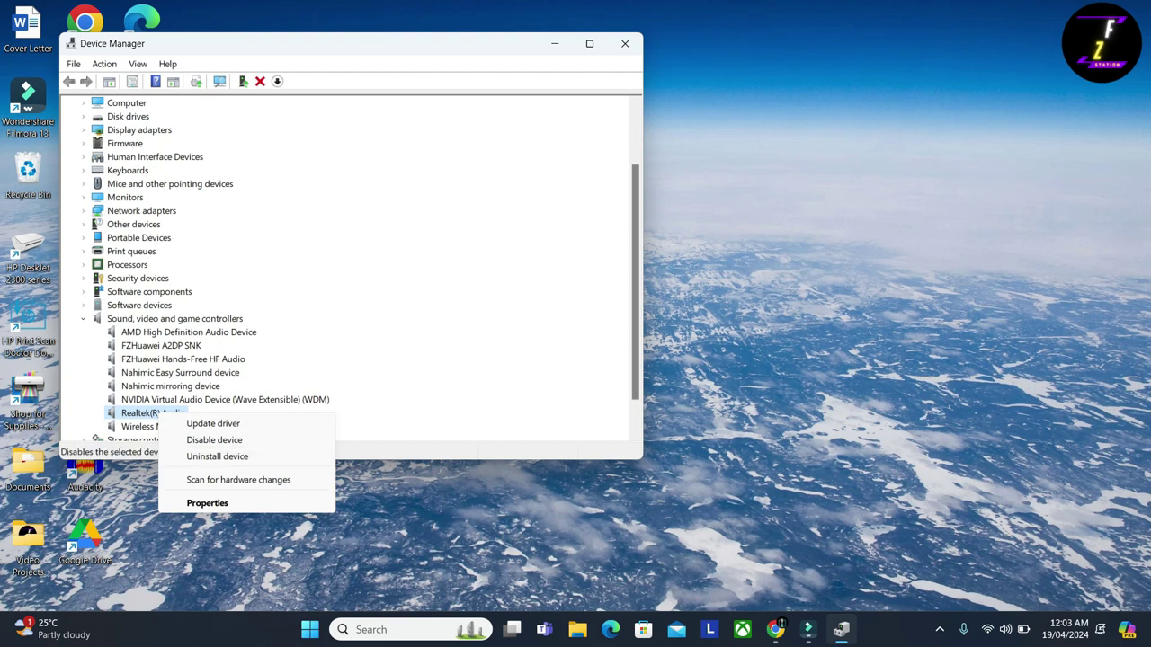
key(Escape)
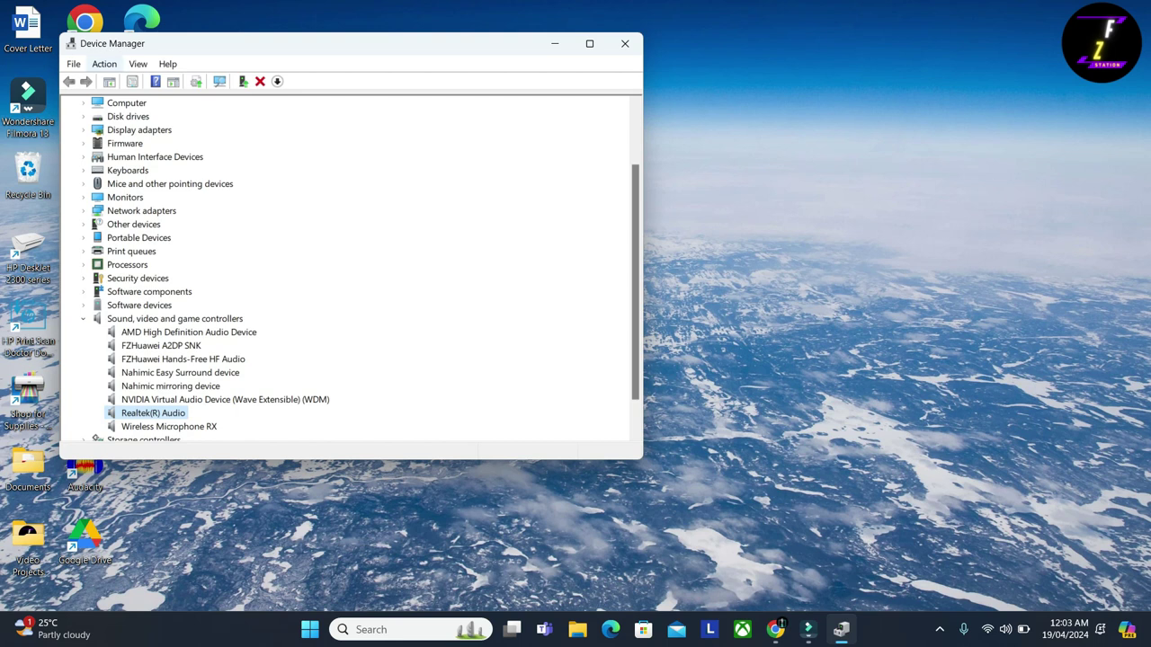
- Run Scan for hardware changes from the Action menu
click(105, 63)
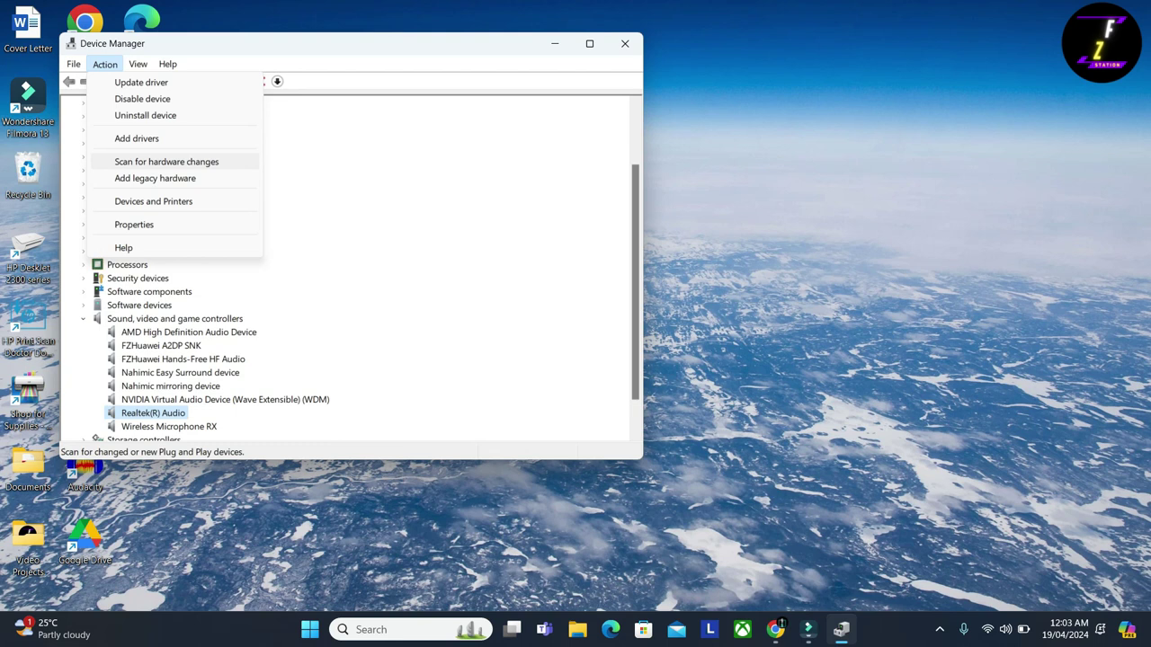
key(Escape)
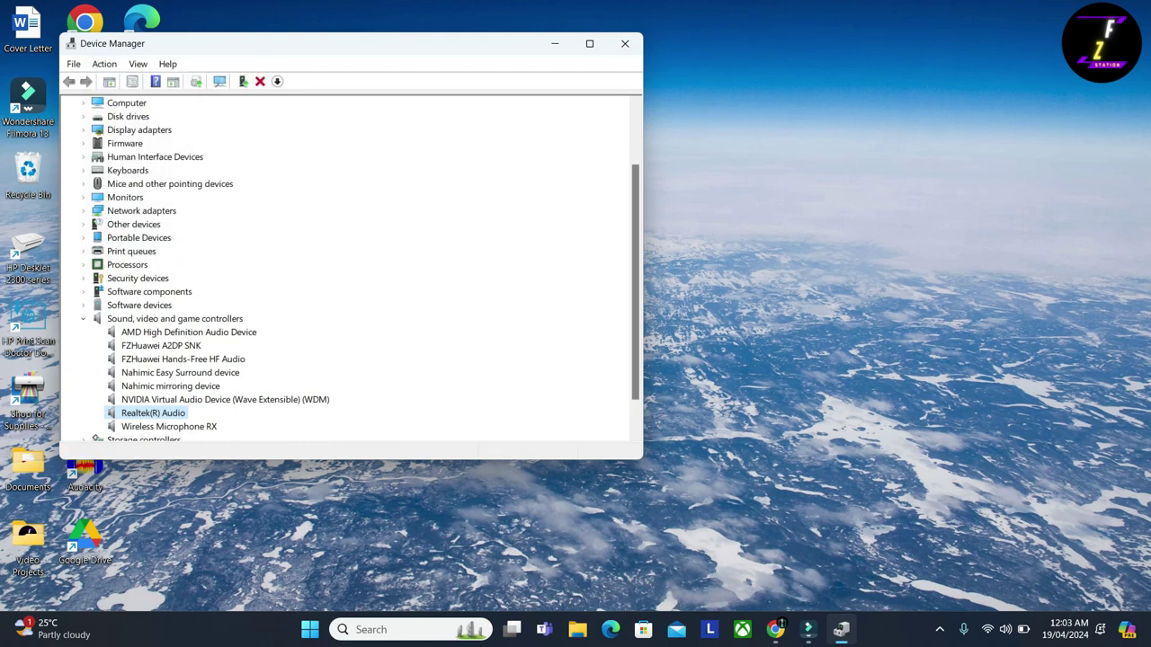